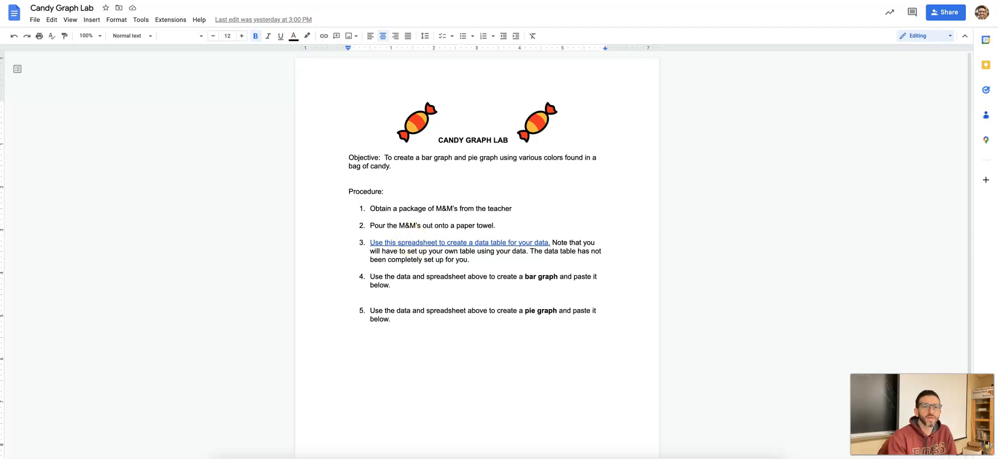
Step: Switch to the Candy Graph Spreadsheet, insert a column chart from A2:B7, and place it beside the data table
left_click(156, 0)
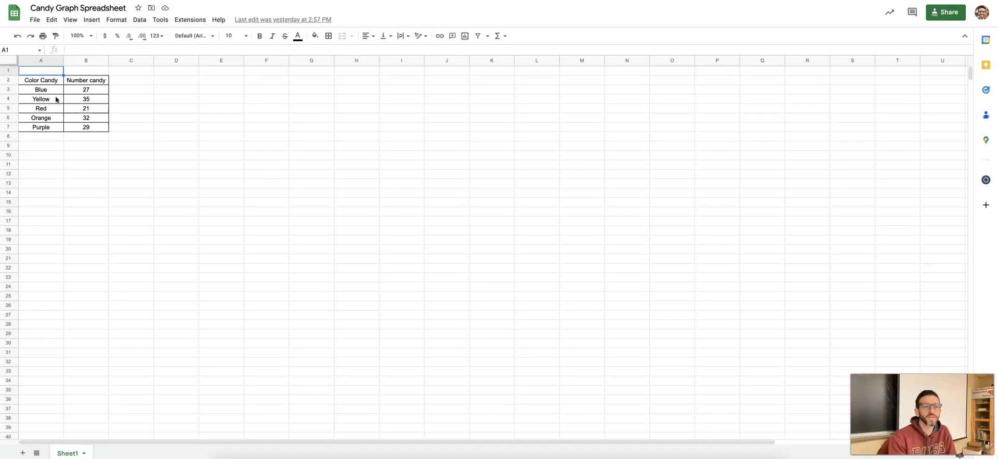
left_click_drag(52, 83, 70, 129)
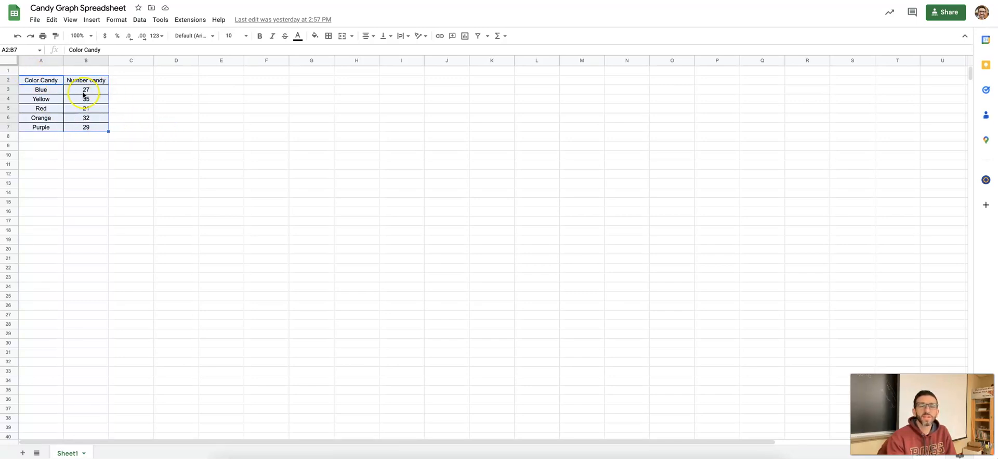
left_click(95, 20)
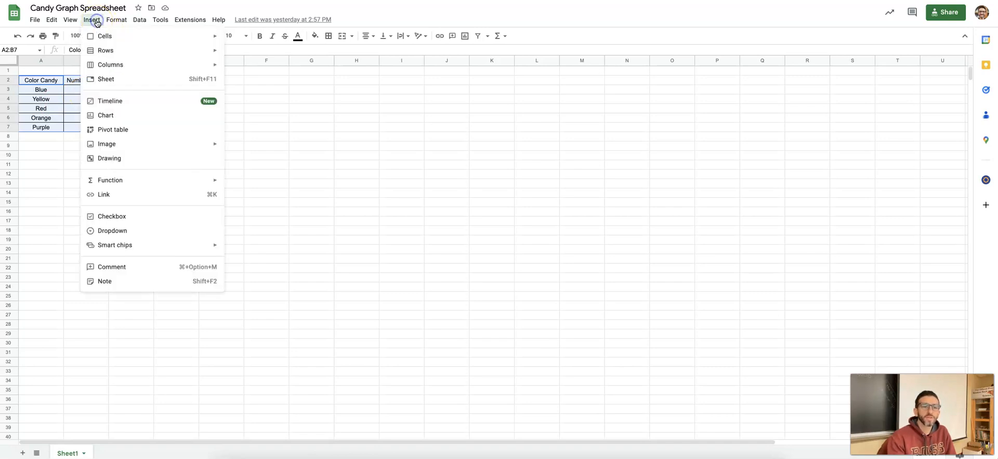
left_click(113, 119)
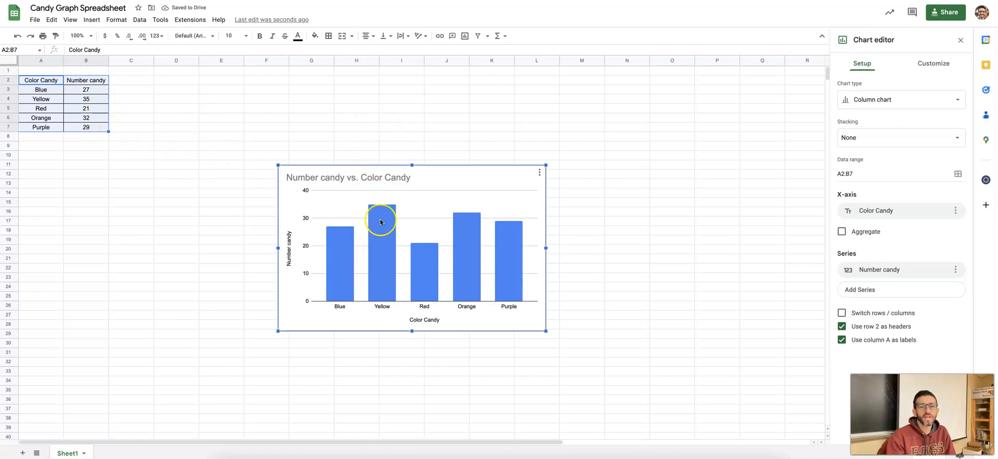
left_click_drag(419, 168, 300, 81)
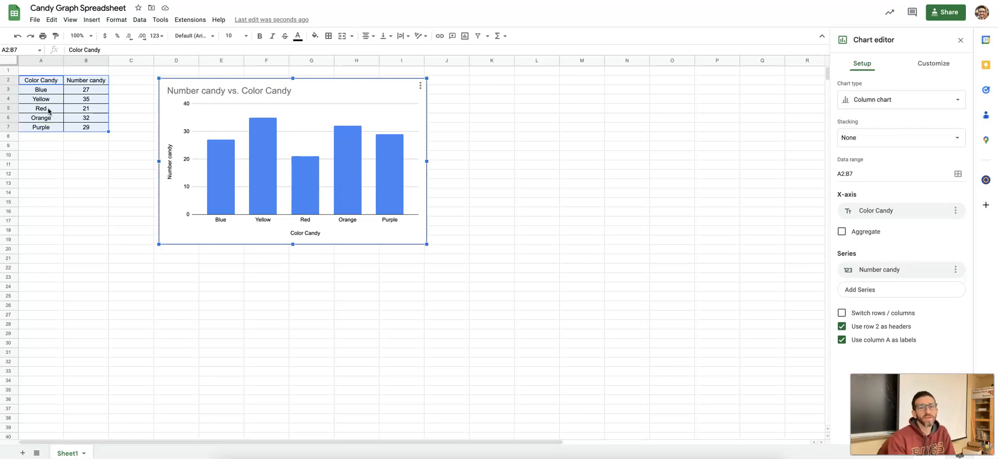
Step: Format the column chart's title as black, centered and bold
left_click(221, 90)
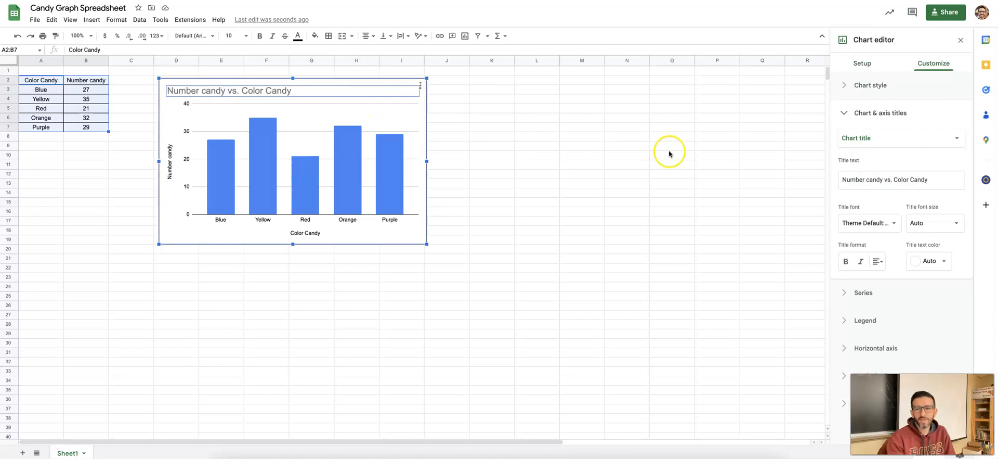
left_click(943, 262)
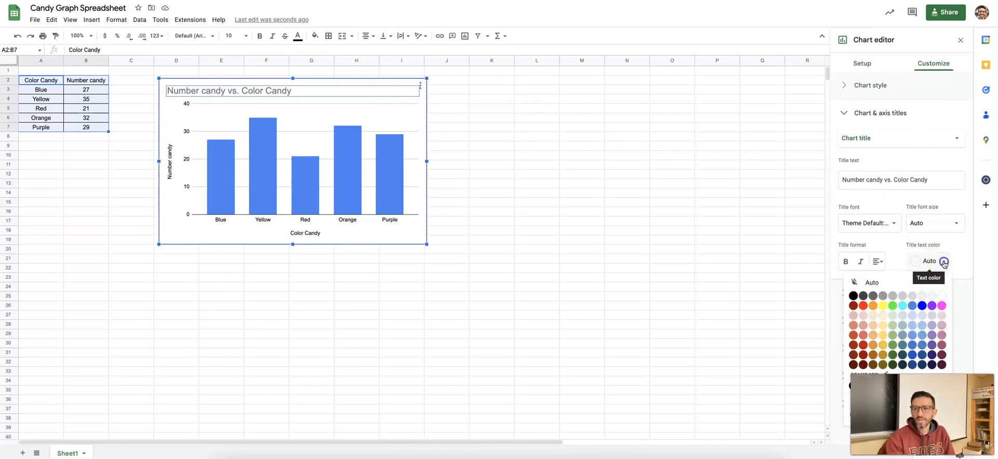
left_click(857, 296)
left_click(877, 261)
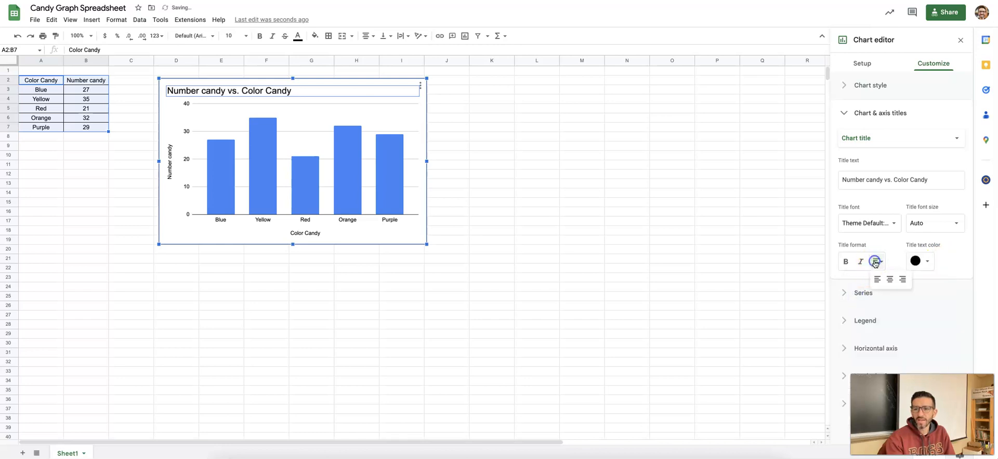
left_click(889, 275)
left_click(847, 264)
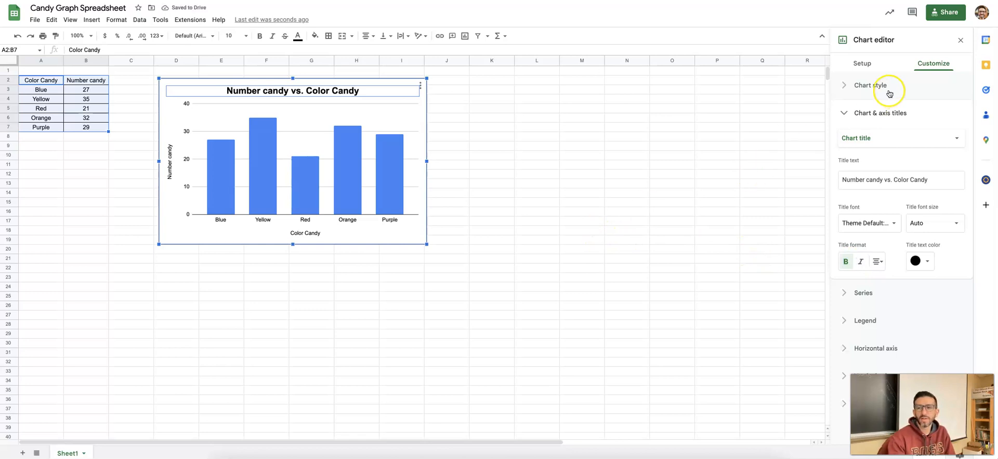
left_click(870, 86)
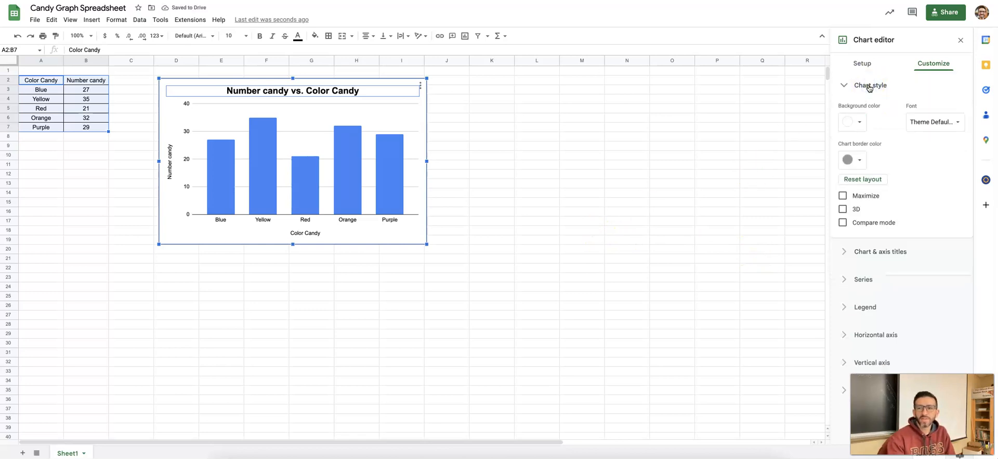
left_click(863, 63)
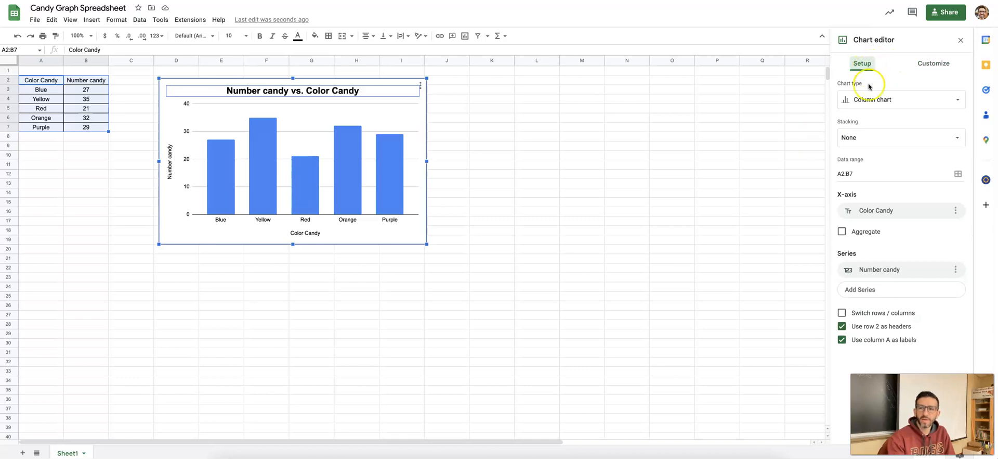
left_click(958, 100)
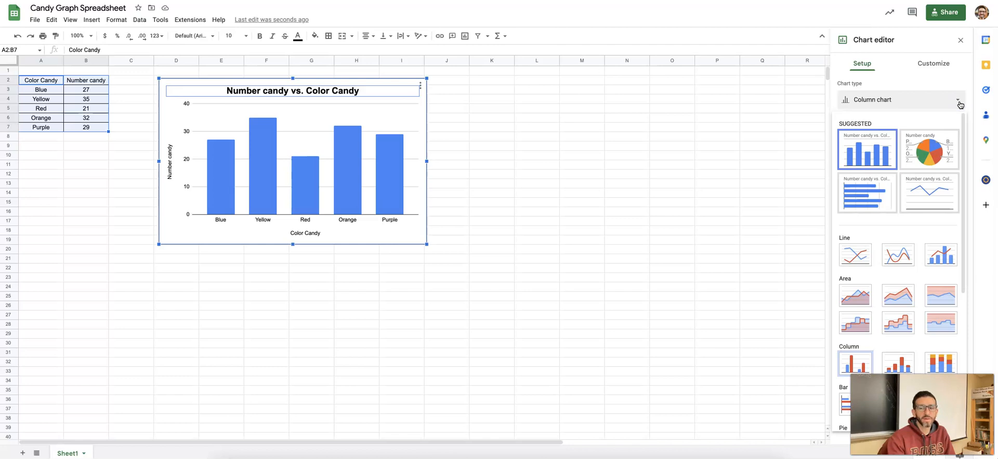
left_click(960, 103)
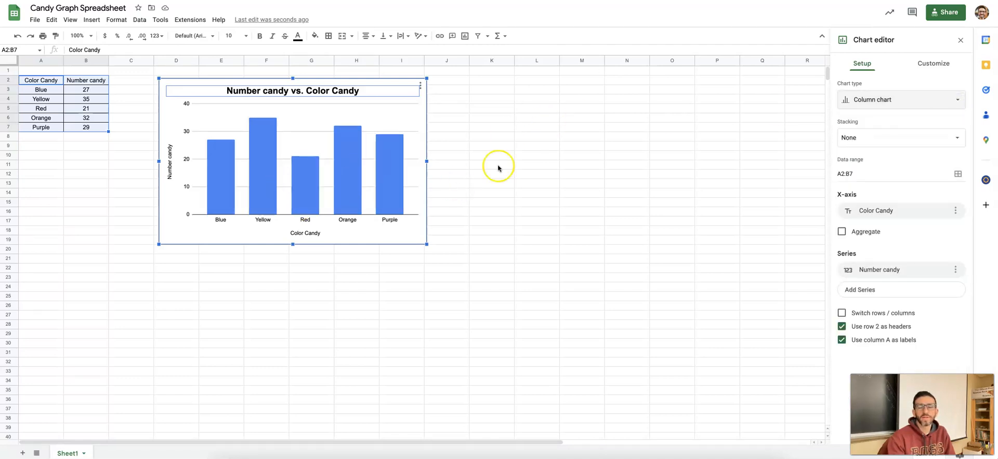
left_click(920, 66)
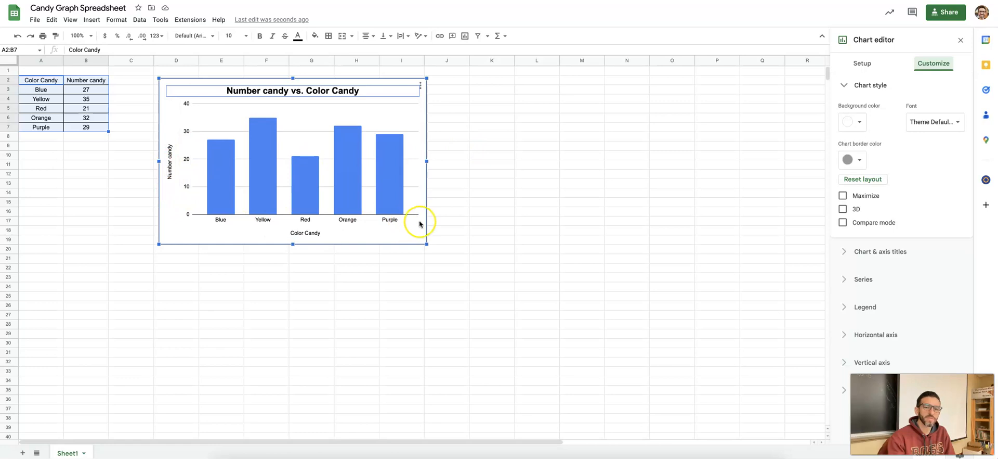
Step: Copy the column chart and paste it, linked to the spreadsheet, below procedure item 4 in the Candy Graph Lab document
left_click(486, 166)
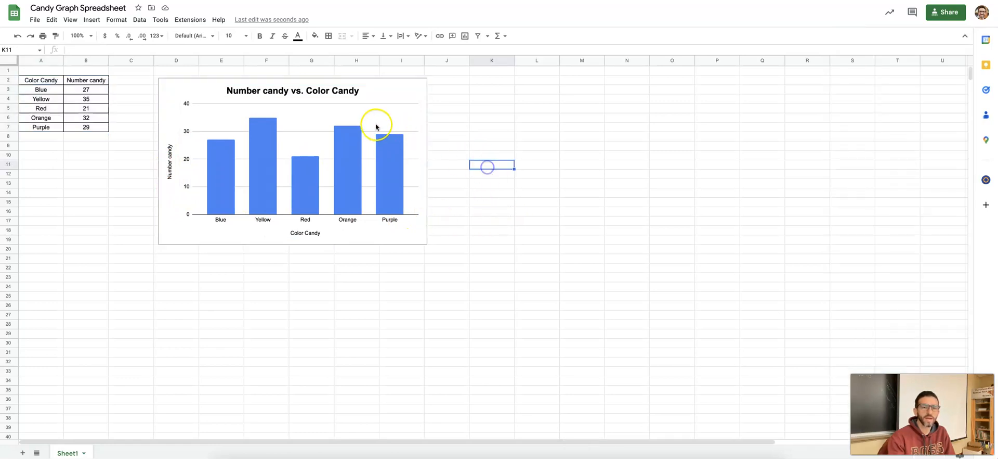
left_click(361, 99)
key("Escape")
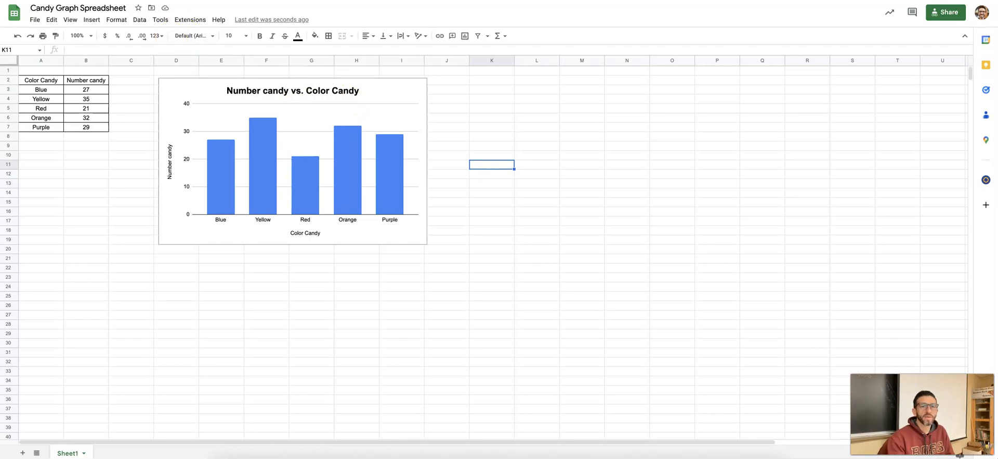
left_click(234, 0)
left_click(397, 297)
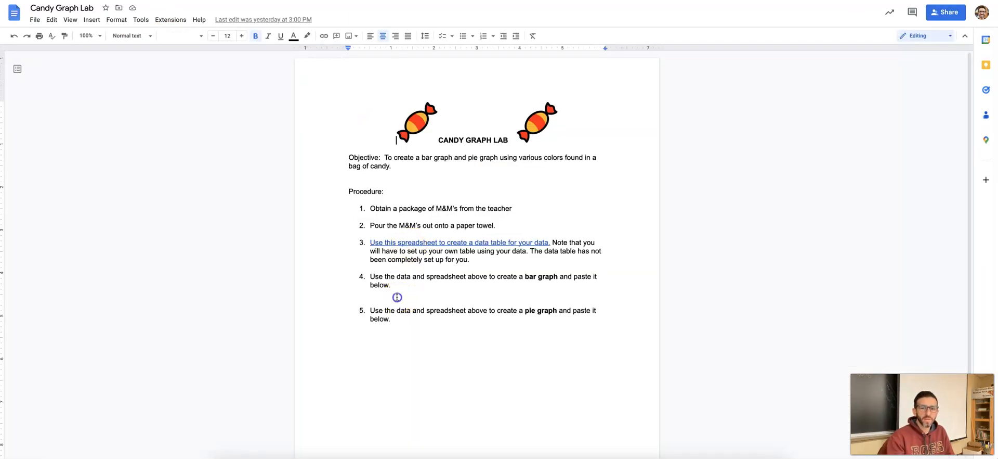
key("ctrl+v")
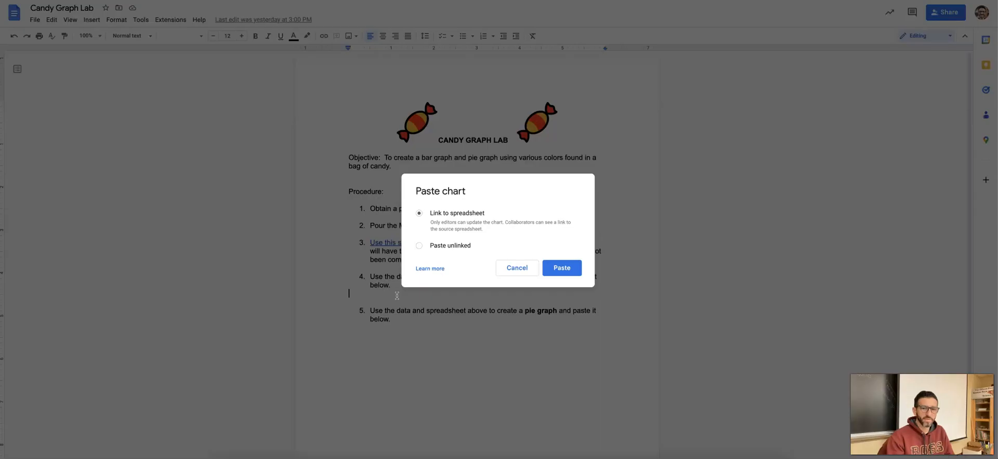
left_click(577, 272)
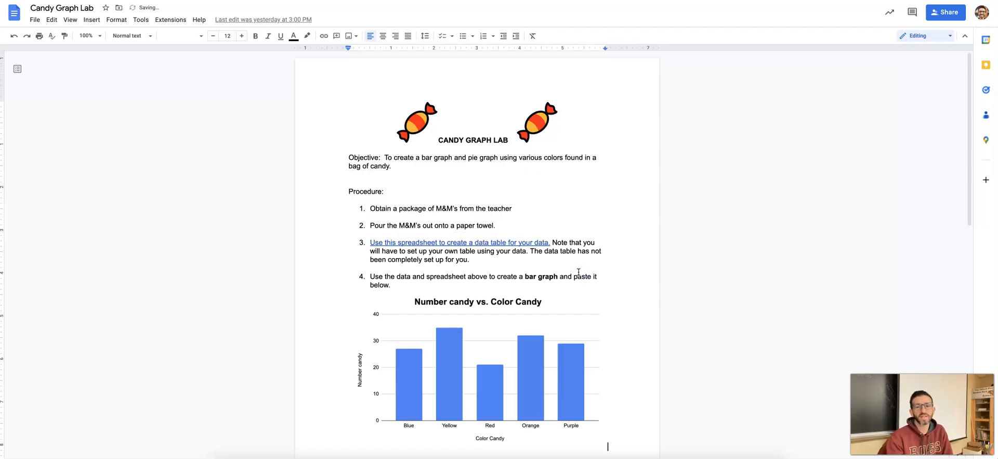
Step: Return to the Candy Graph Spreadsheet, insert a pie chart from A2:B7, and place it beside the column chart
left_click_drag(966, 149, 959, 230)
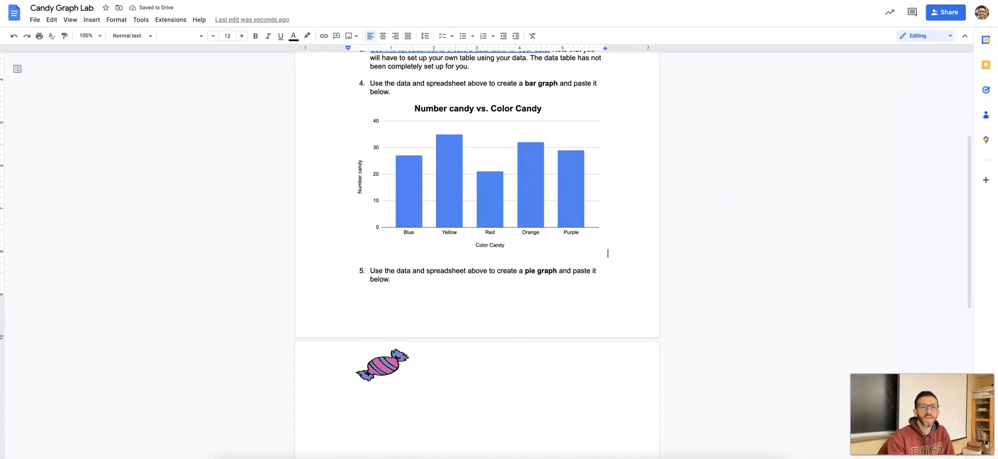
left_click(312, 1)
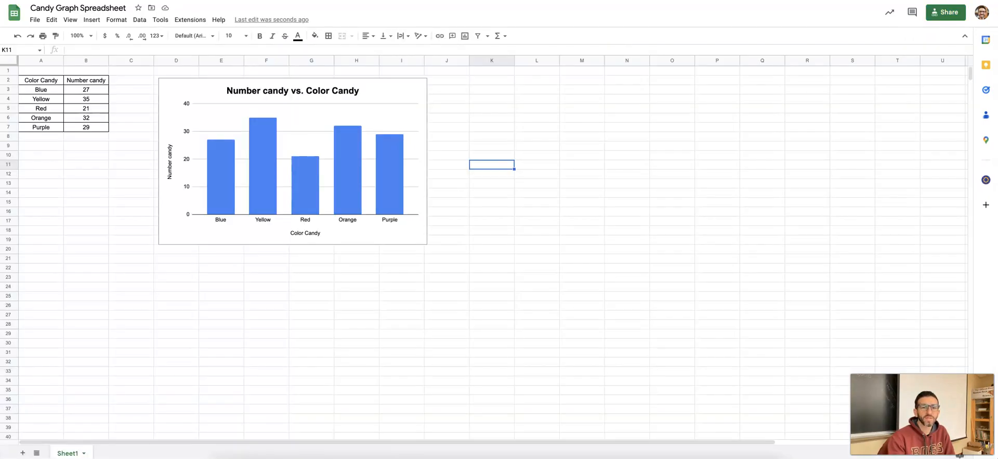
left_click_drag(49, 80, 77, 132)
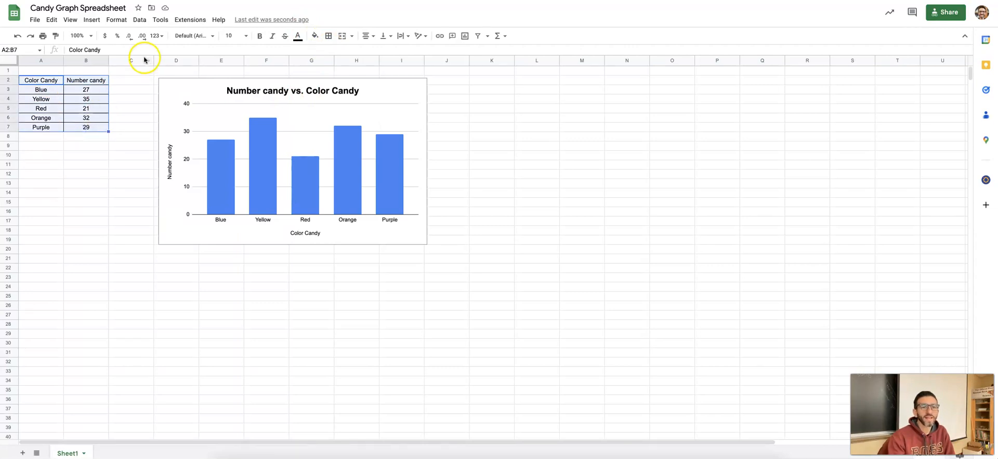
left_click(93, 20)
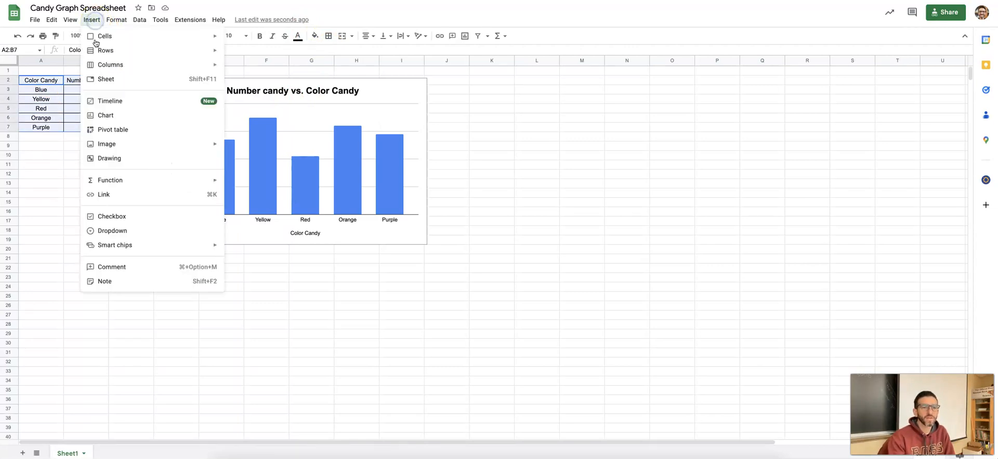
left_click(107, 119)
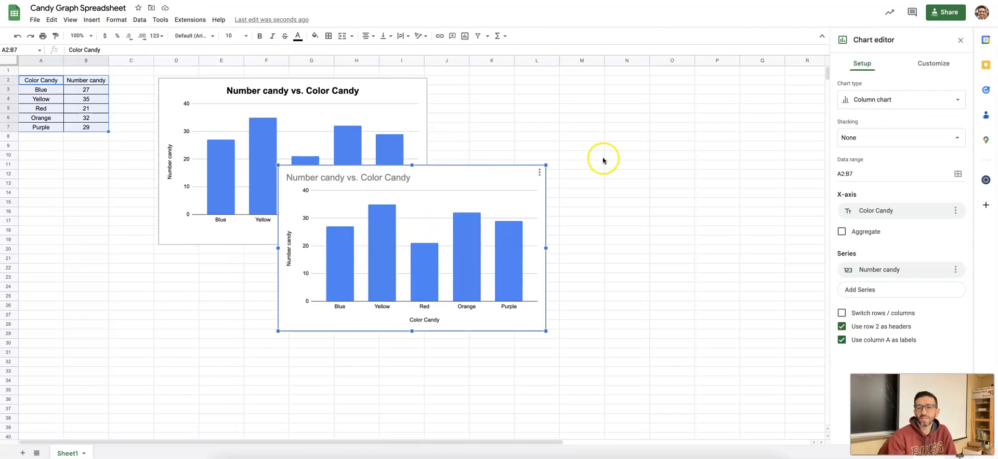
left_click(961, 103)
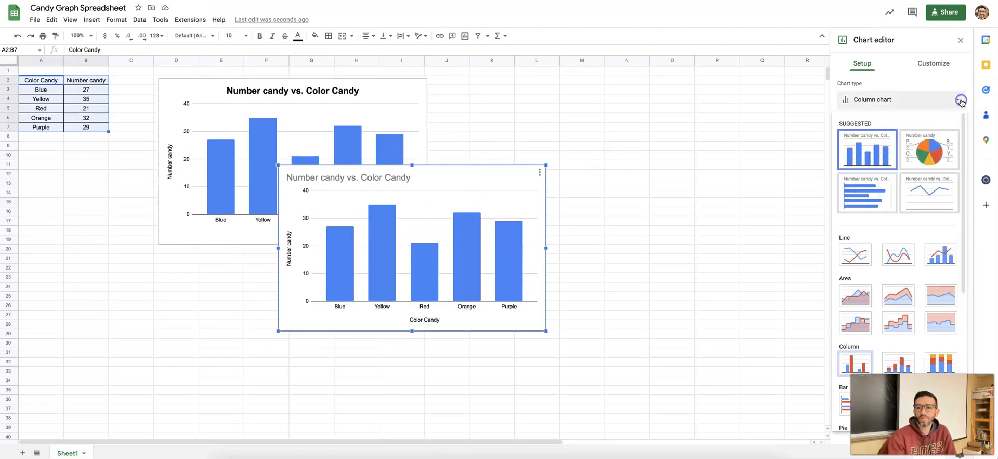
left_click(937, 157)
left_click_drag(489, 169, 654, 87)
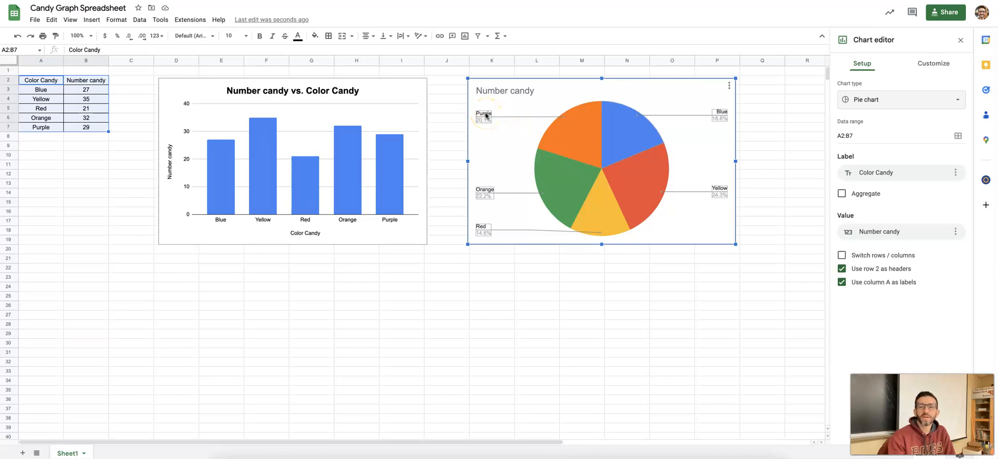
Step: Set the pie chart's Purple slice color to purple
left_click(574, 134)
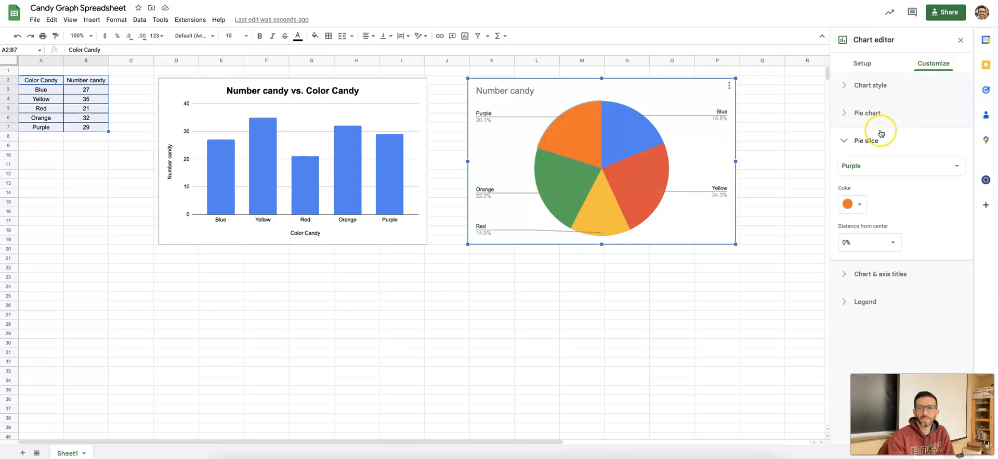
left_click(631, 123)
left_click(633, 178)
left_click(609, 195)
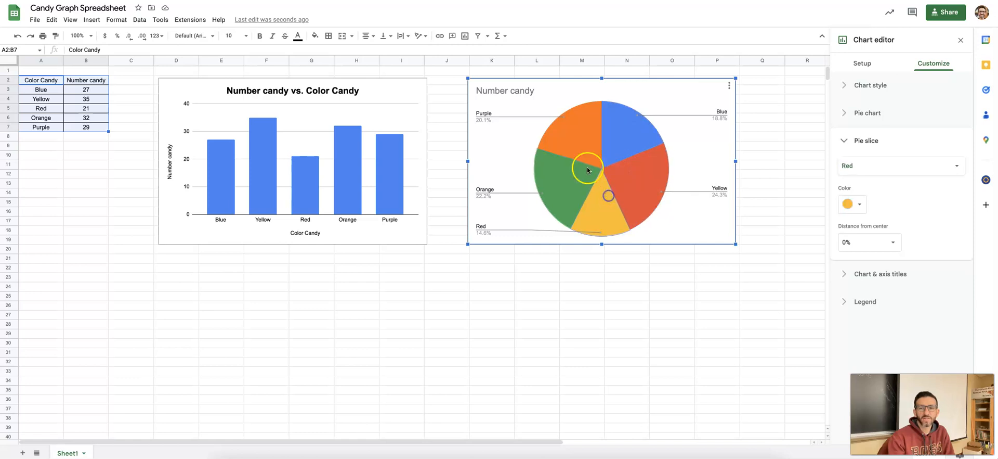
left_click(575, 138)
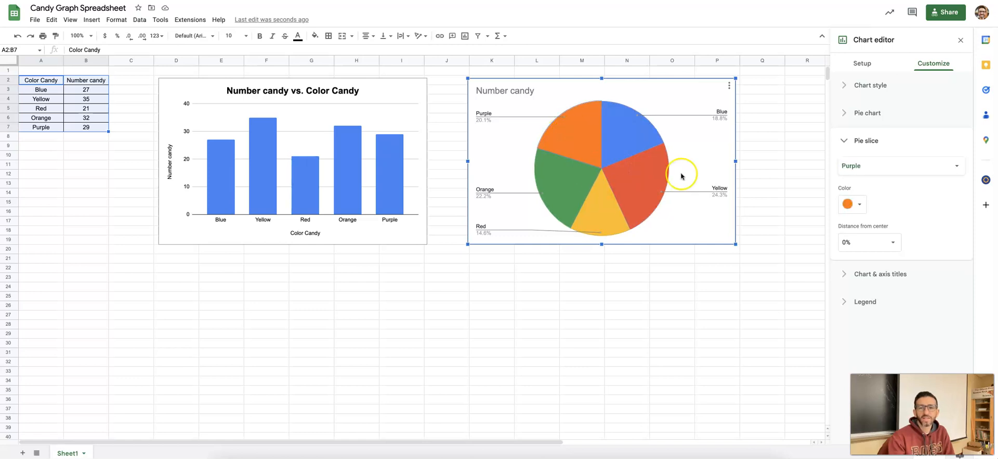
left_click(852, 203)
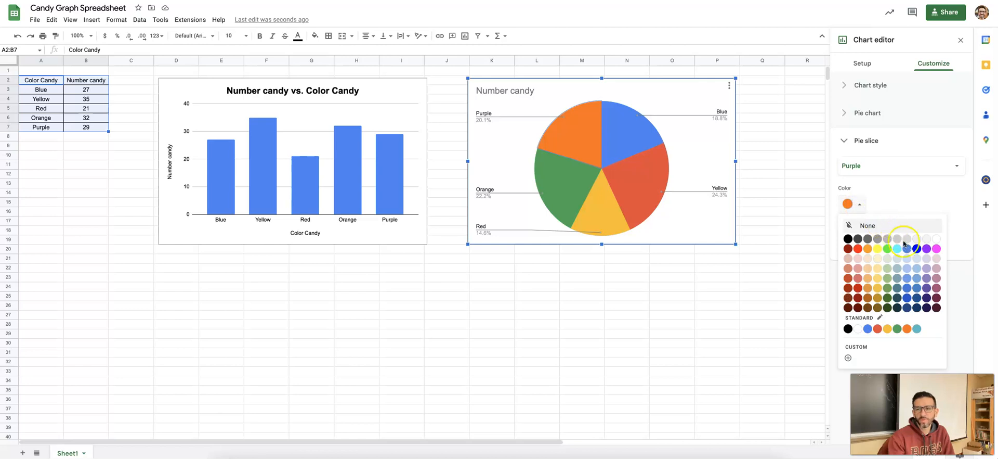
left_click(928, 249)
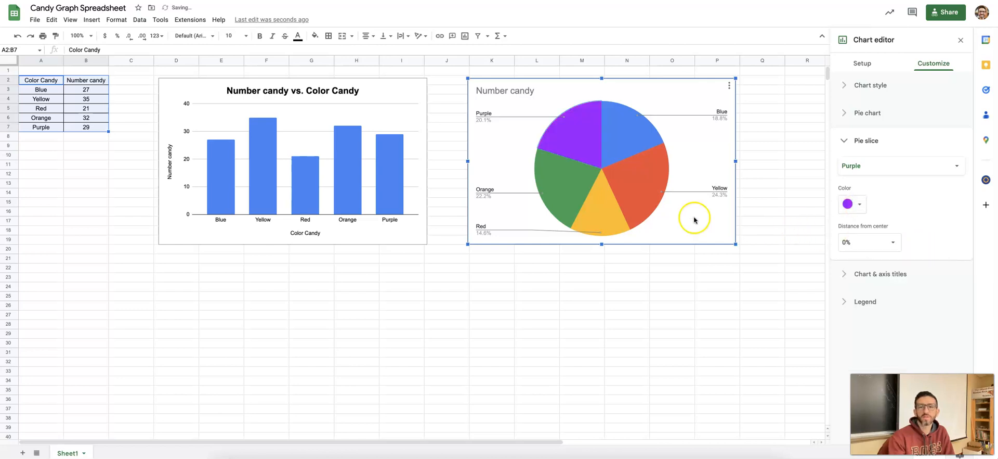
Step: Set the pie chart's Orange slice color to orange
left_click(566, 187)
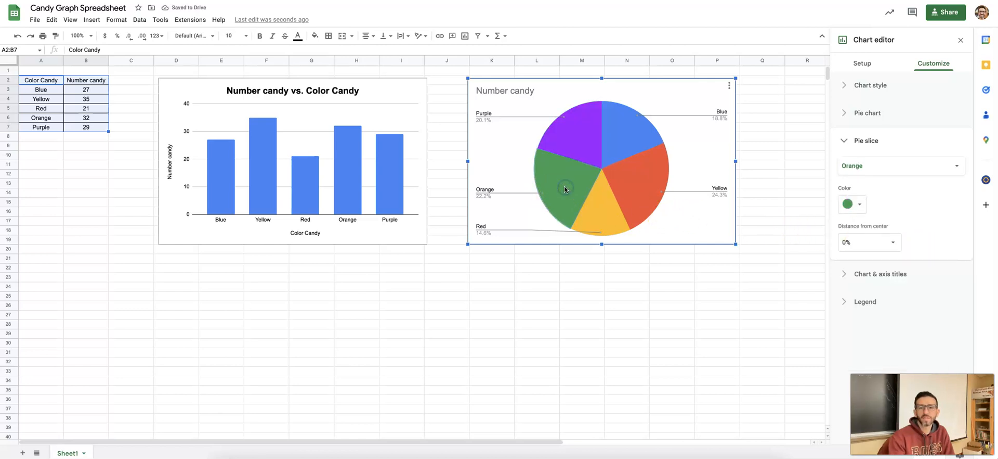
left_click(860, 204)
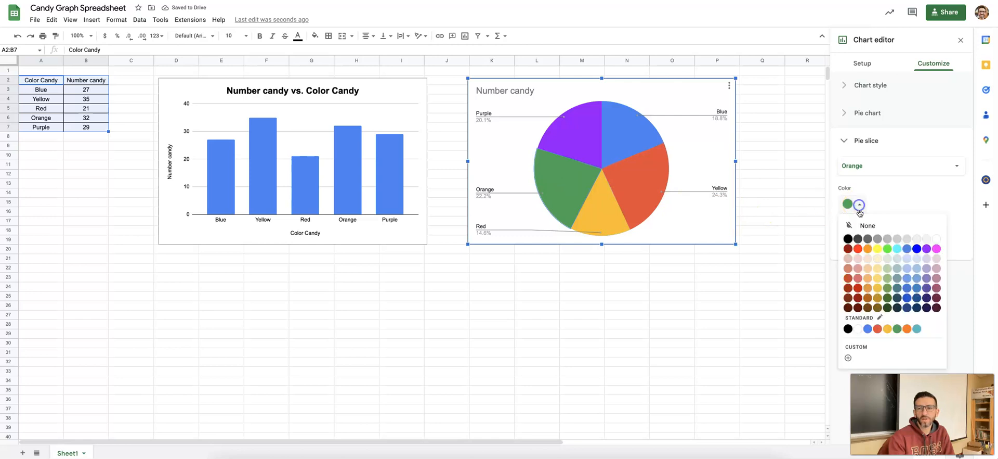
left_click(868, 249)
Step: Set the pie chart's Red slice color to red and its Yellow slice color to yellow
left_click(604, 220)
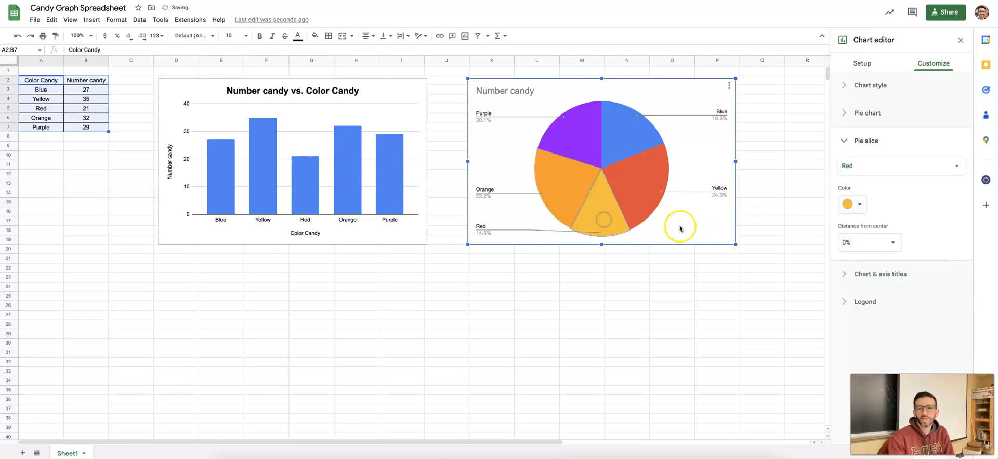
left_click(860, 204)
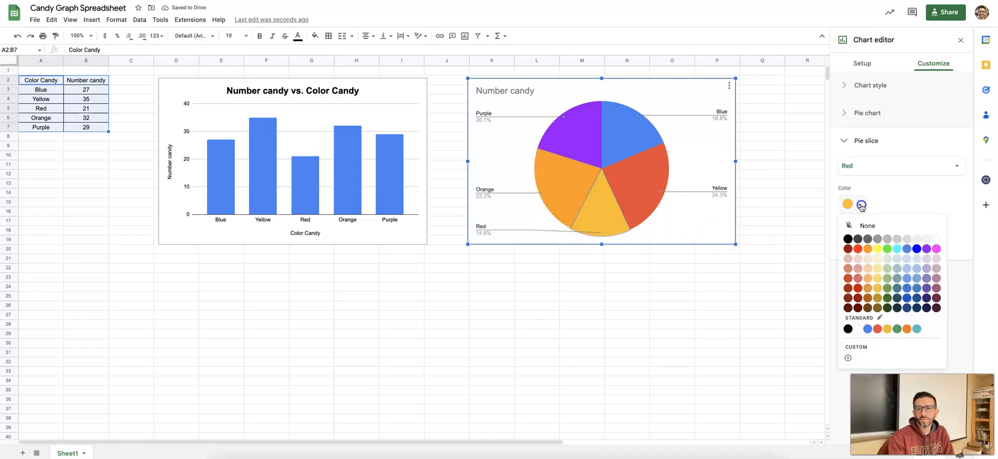
left_click(858, 249)
left_click(645, 183)
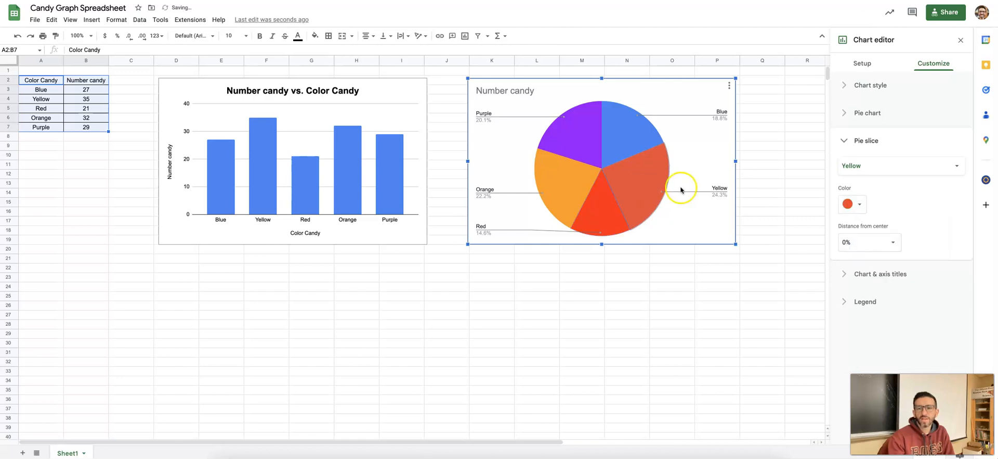
left_click(857, 204)
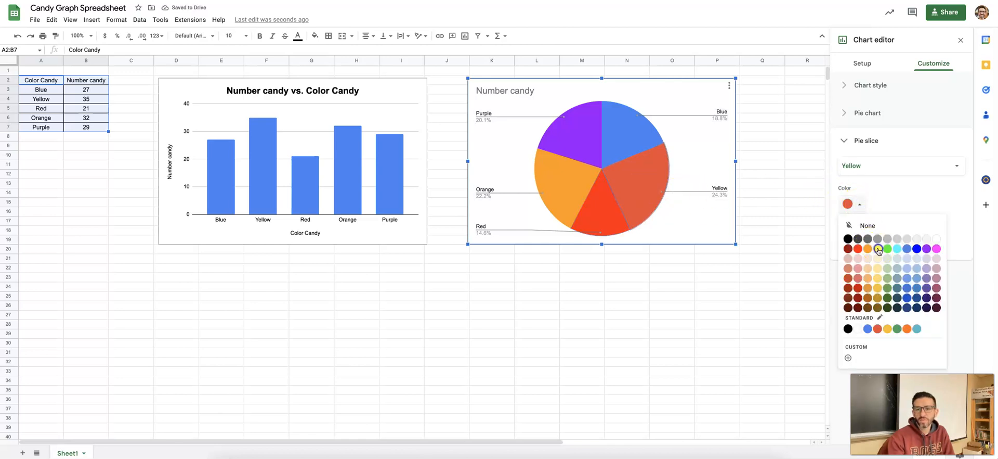
left_click(878, 249)
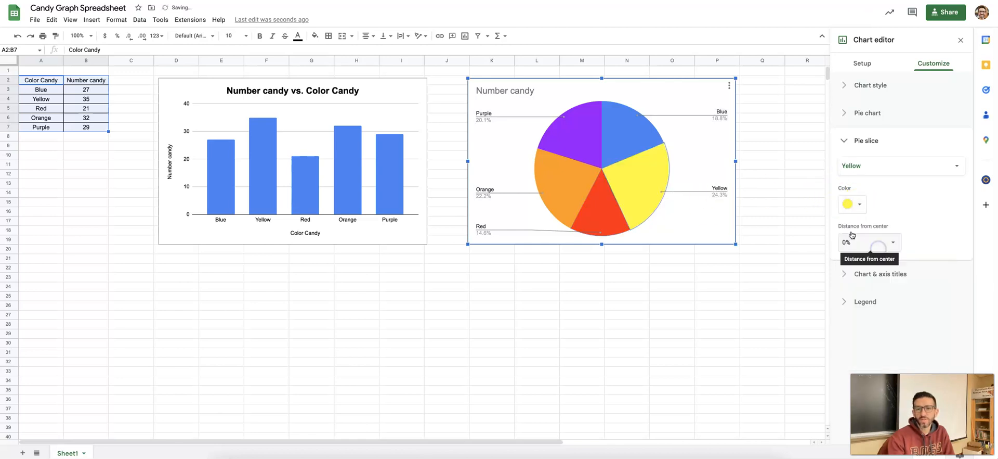
Step: Set the pie chart's Blue slice color to a slightly darker blue
left_click(623, 131)
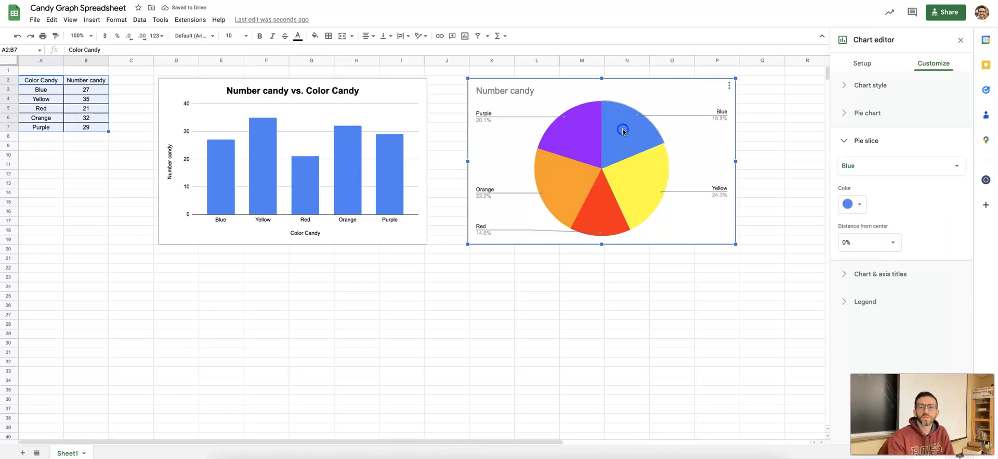
left_click(860, 205)
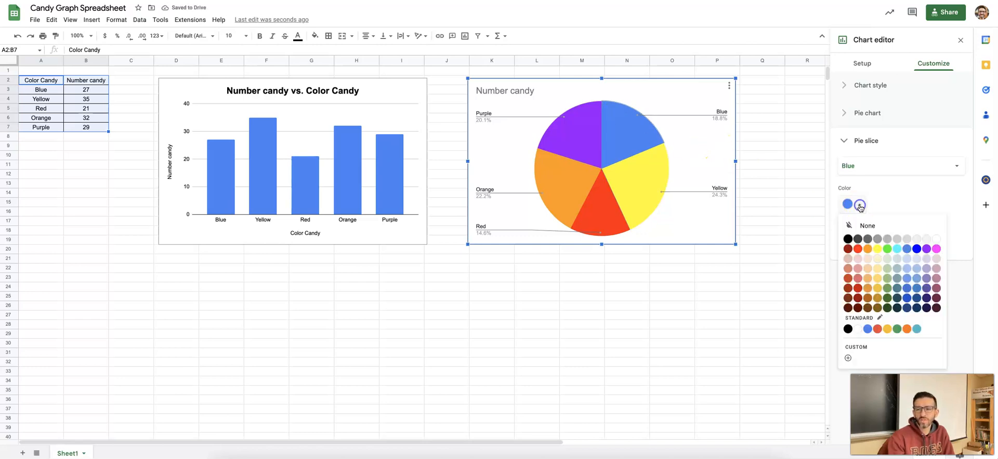
left_click(908, 289)
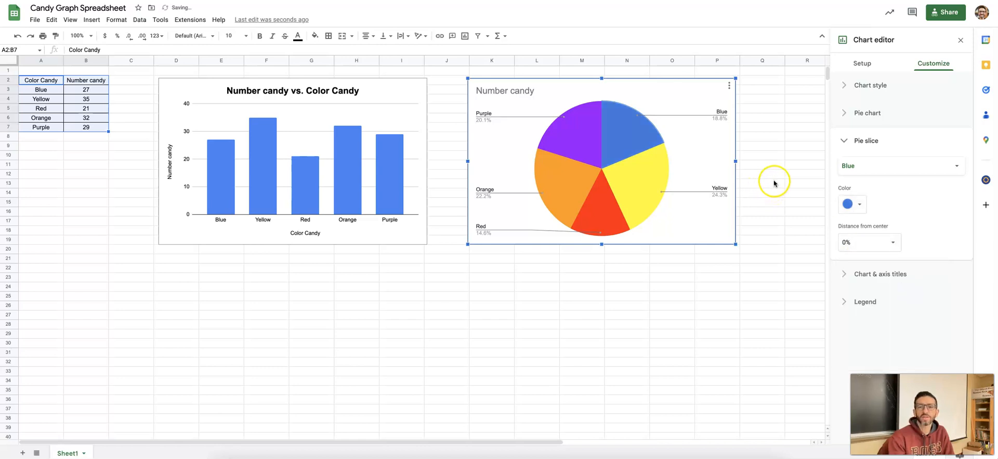
Step: Format the pie chart's title as black, bold and centered, and close the chart editor
left_click(508, 89)
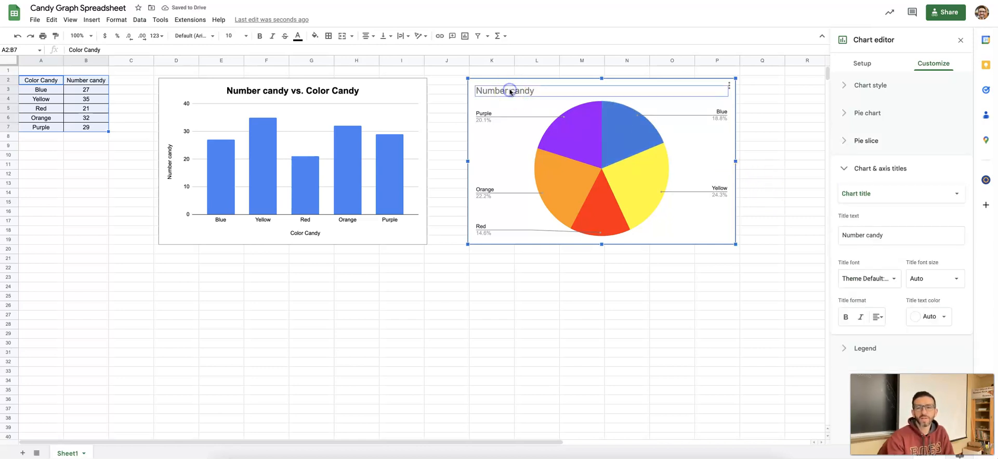
left_click(929, 316)
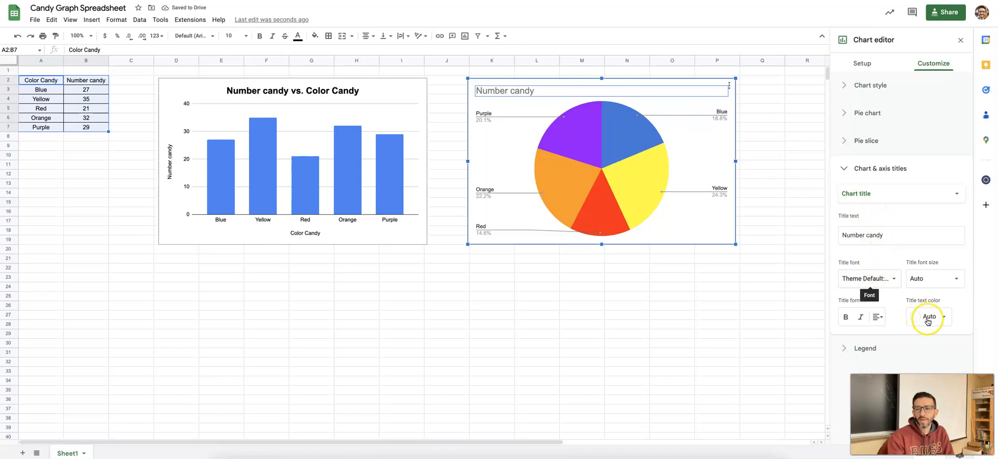
left_click(854, 178)
left_click(846, 316)
left_click(879, 316)
left_click(890, 335)
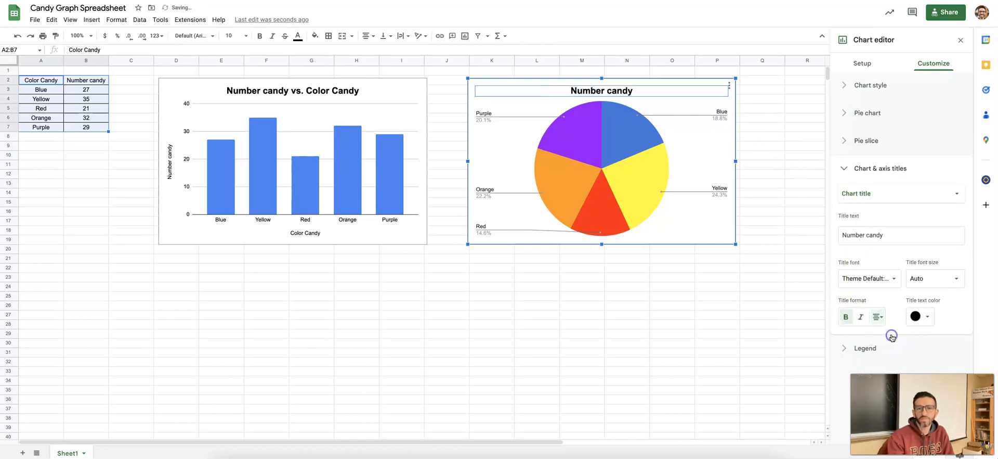
left_click(675, 291)
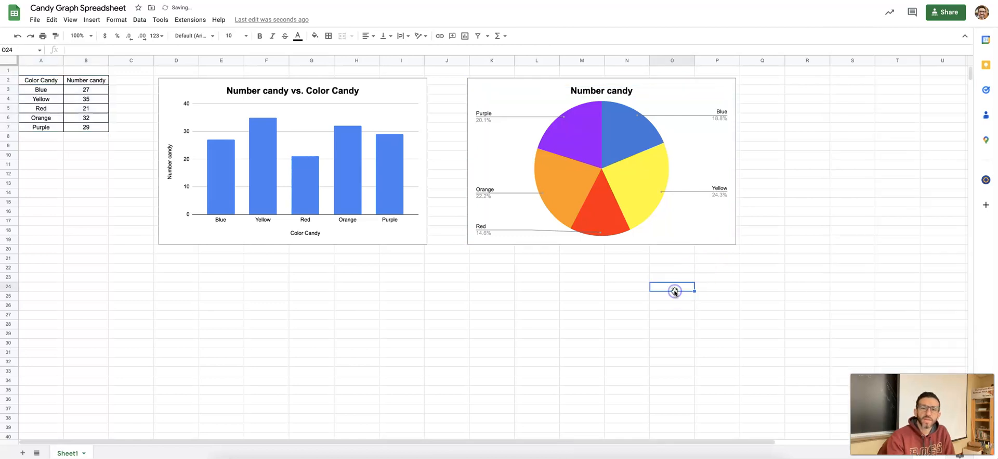
Step: Copy the pie chart and paste it, linked to the spreadsheet, below procedure item 5 in the Candy Graph Lab document
left_click(699, 94)
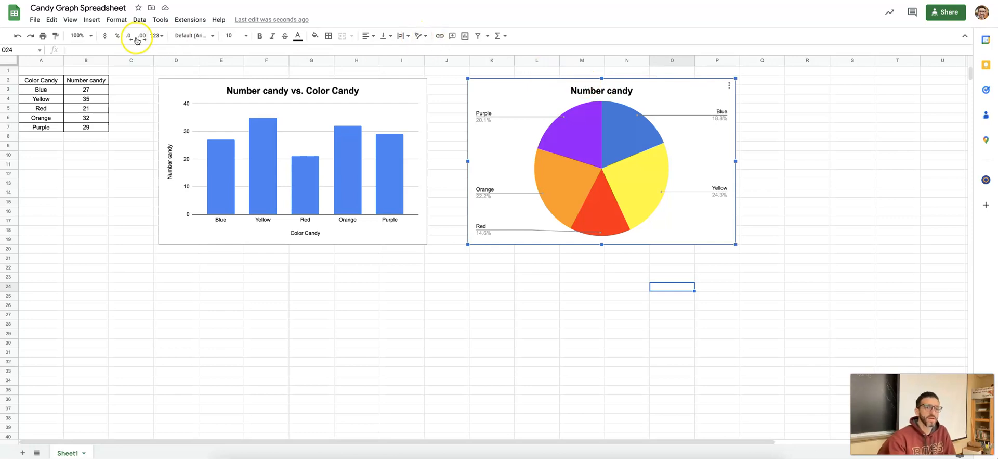
left_click(51, 20)
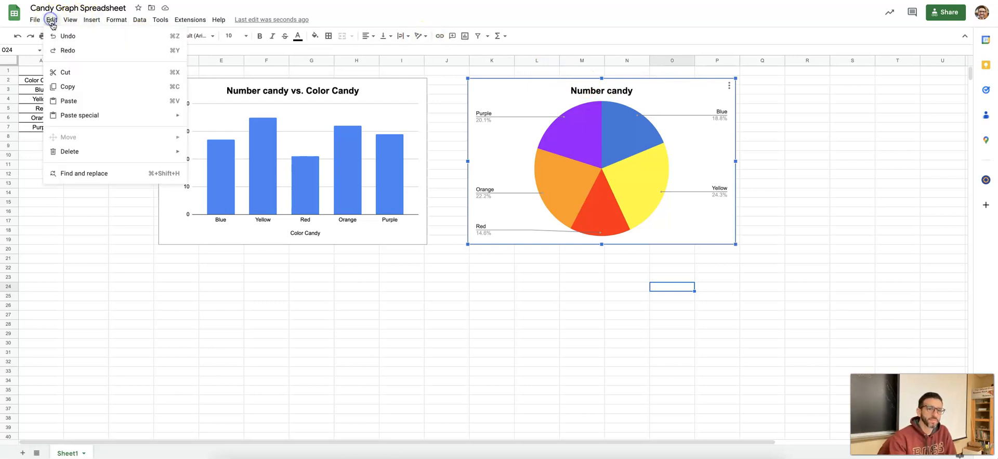
left_click(68, 87)
key("ctrl+Tab")
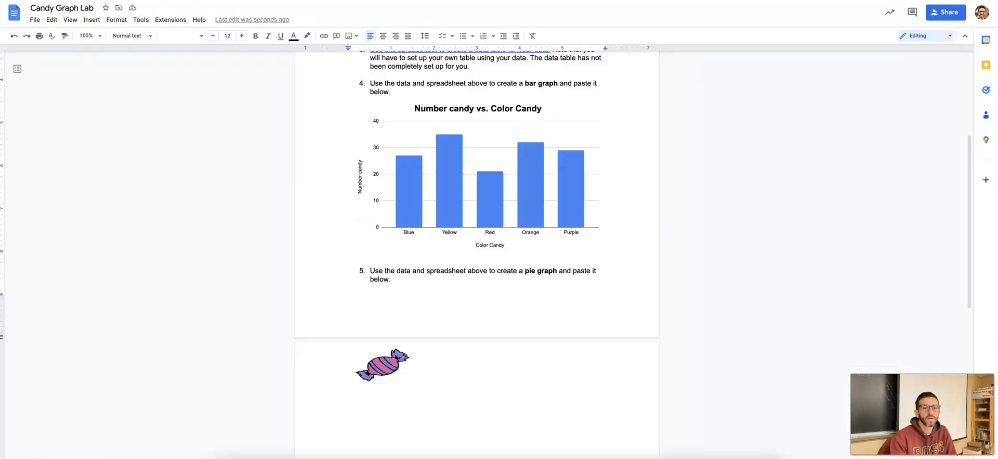
left_click(379, 297)
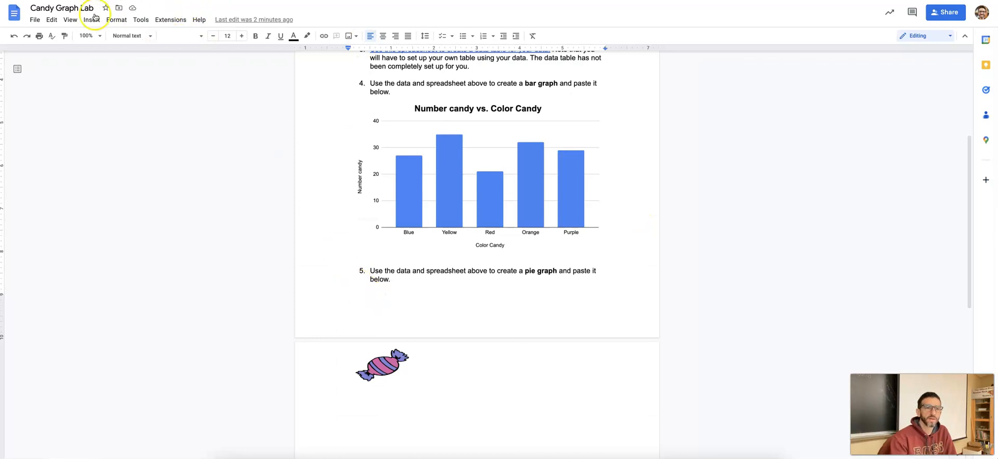
left_click(51, 20)
left_click(85, 101)
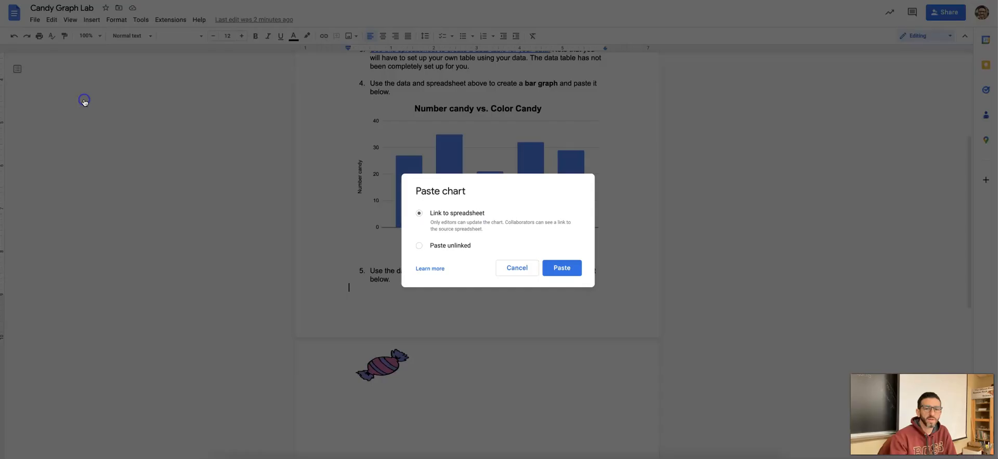
left_click(562, 267)
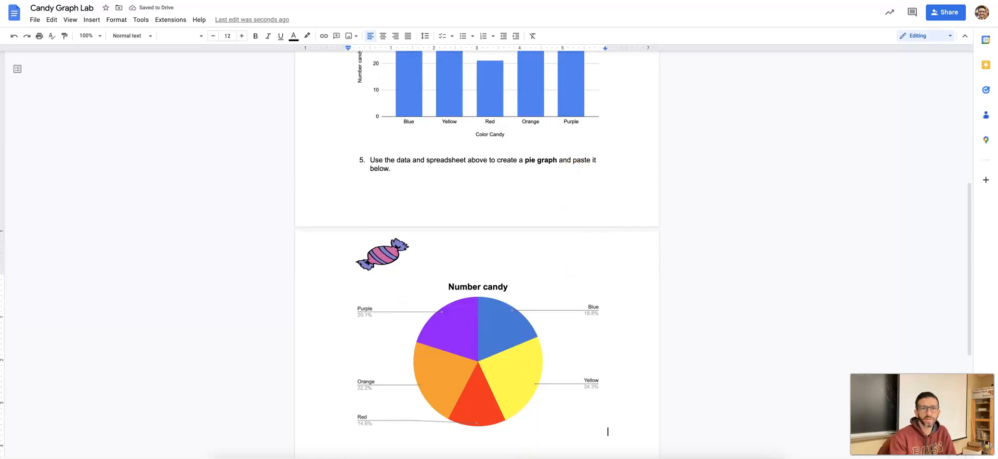
Step: Return to the Candy Graph Spreadsheet and change the Red candy count in B5 to 11
left_click(278, 1)
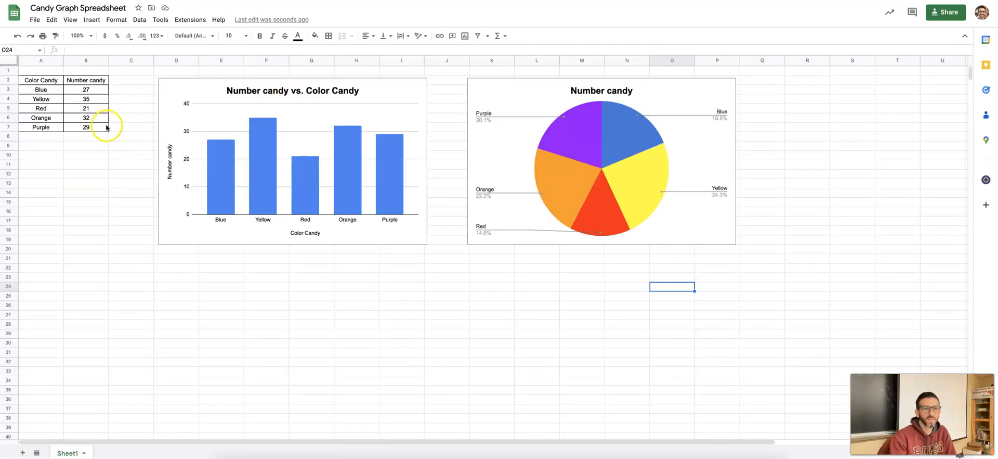
left_click(88, 110)
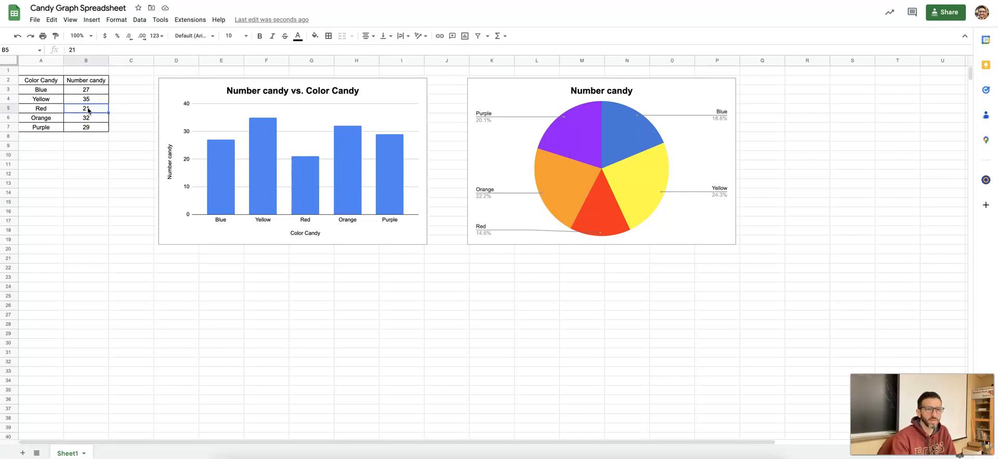
type("11")
key("Return")
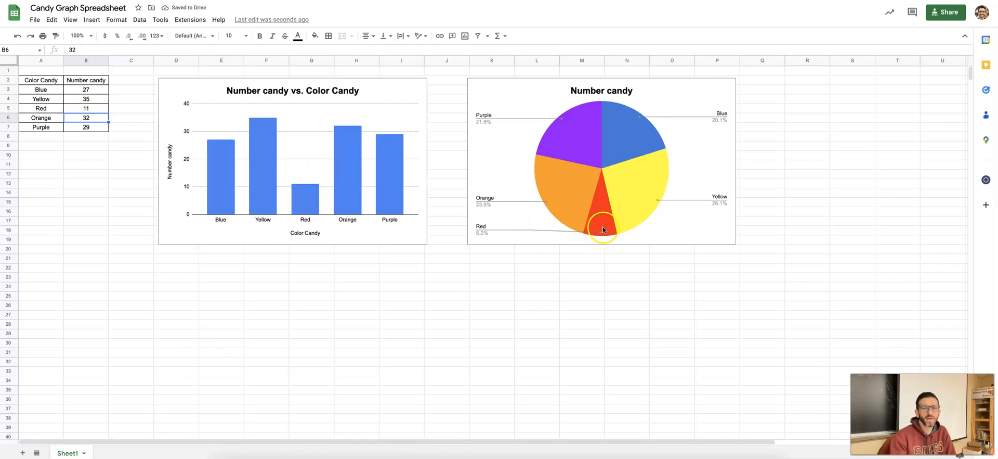
Step: Switch to the Candy Graph Lab document and update both the linked pie chart and the linked bar chart from the spreadsheet
key("ctrl+shift+Tab")
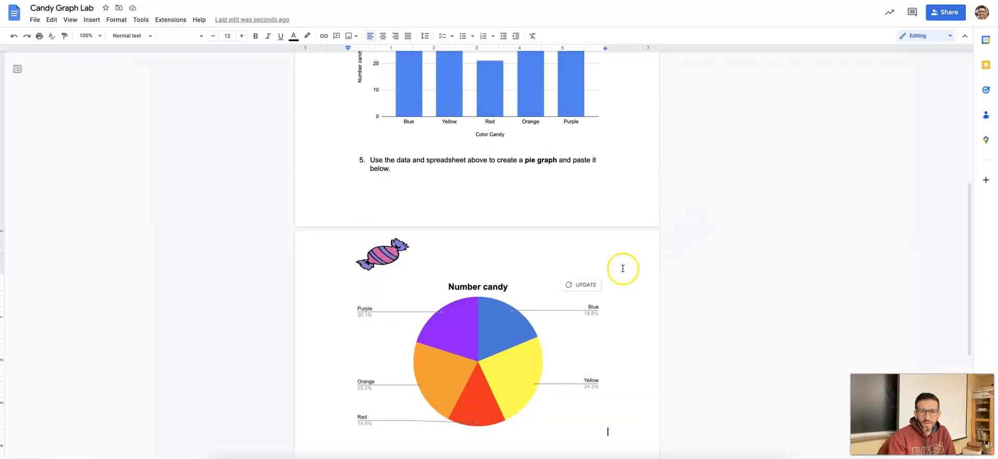
left_click(585, 285)
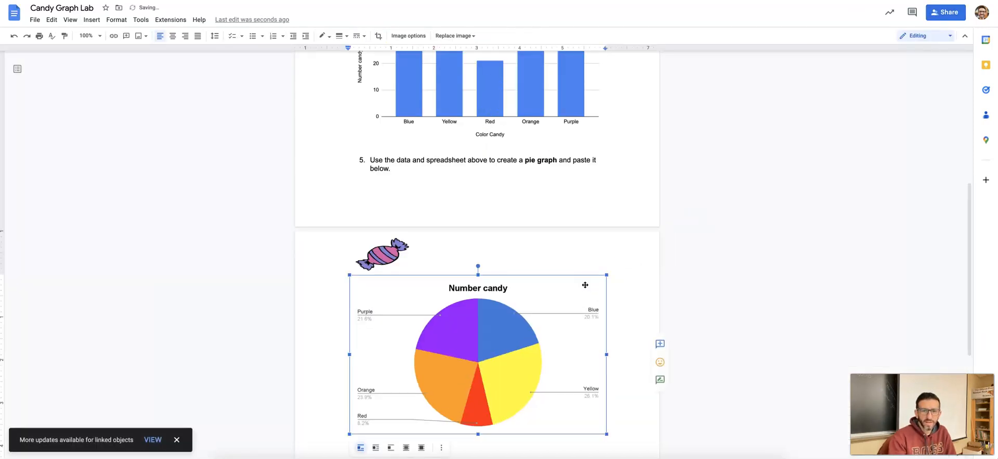
left_click_drag(964, 267, 965, 196)
left_click(582, 142)
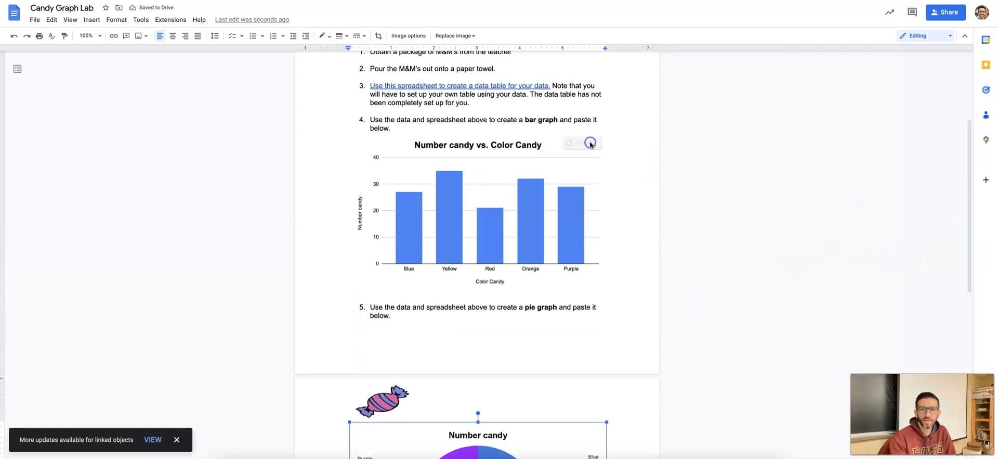